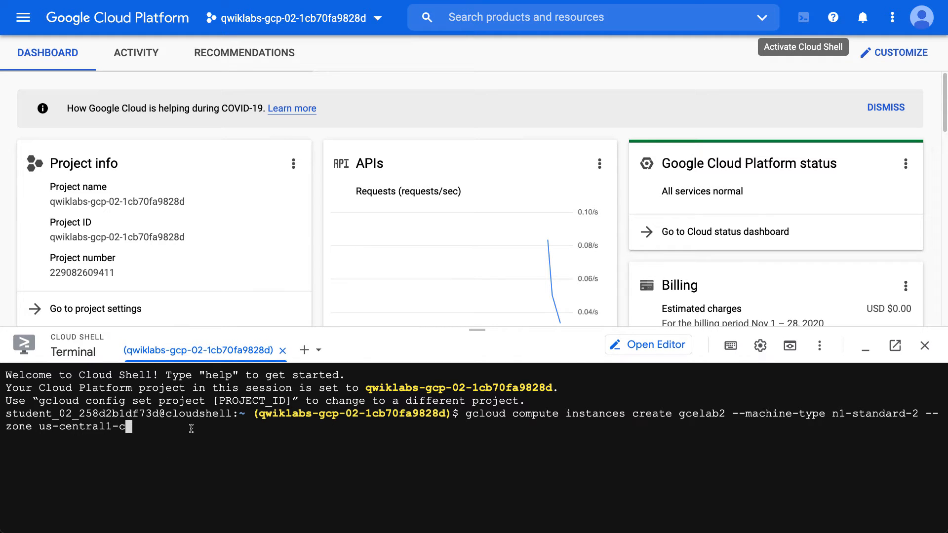
Step: Create the gcelab2 instance with machine type n1-standard-2 in zone us-central1-c, authorizing Cloud Shell to use the credentials
key(Return)
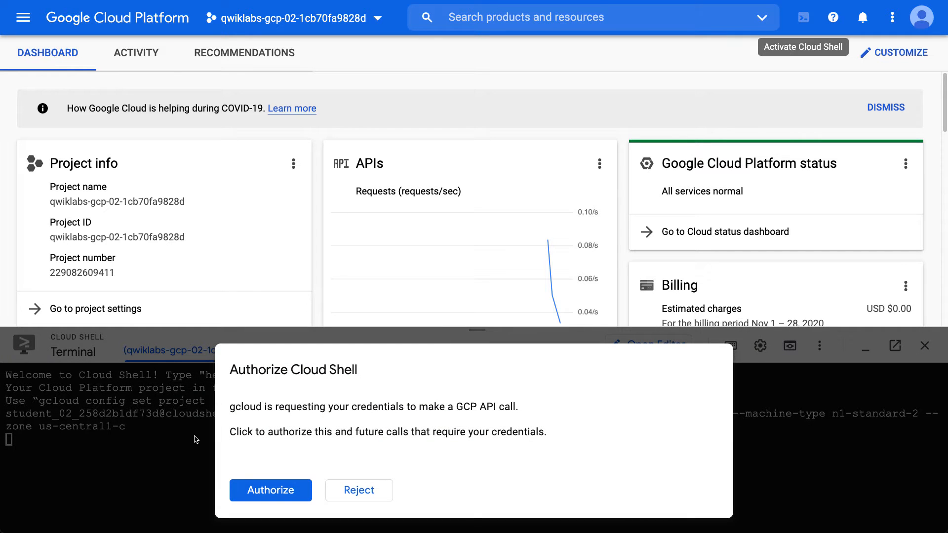
click(255, 489)
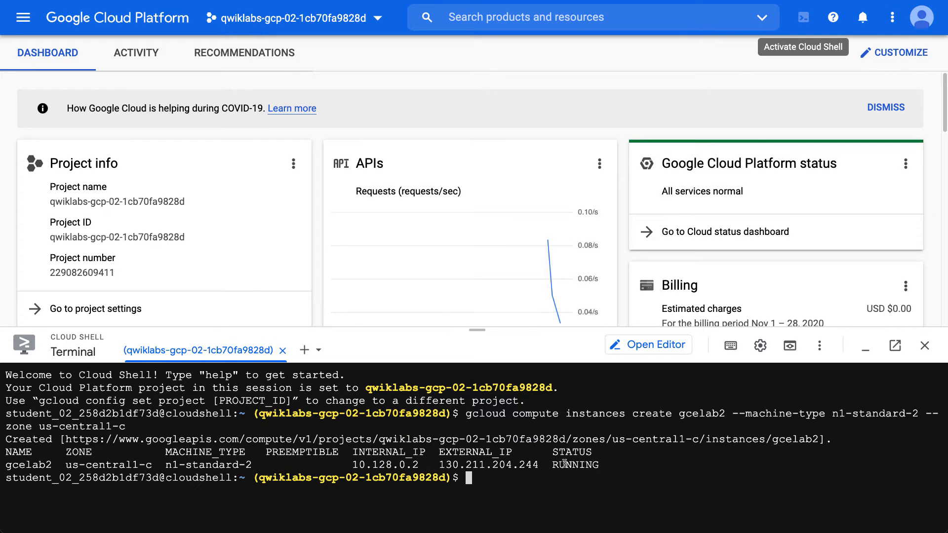
drag(587, 465, 7, 465)
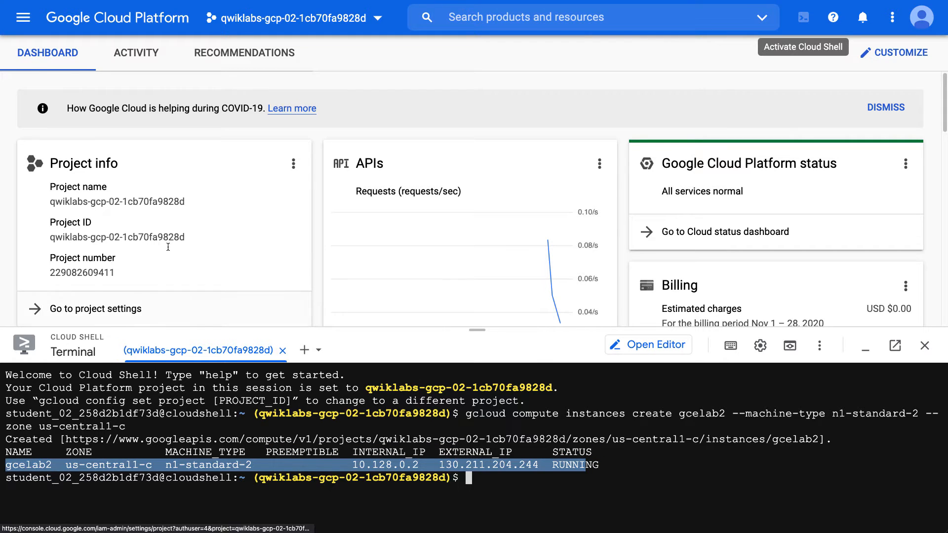
Step: Search the console for "virtu", go to Compute Engine's VM instances page and select gcelab2
click(527, 17)
text(virtu)
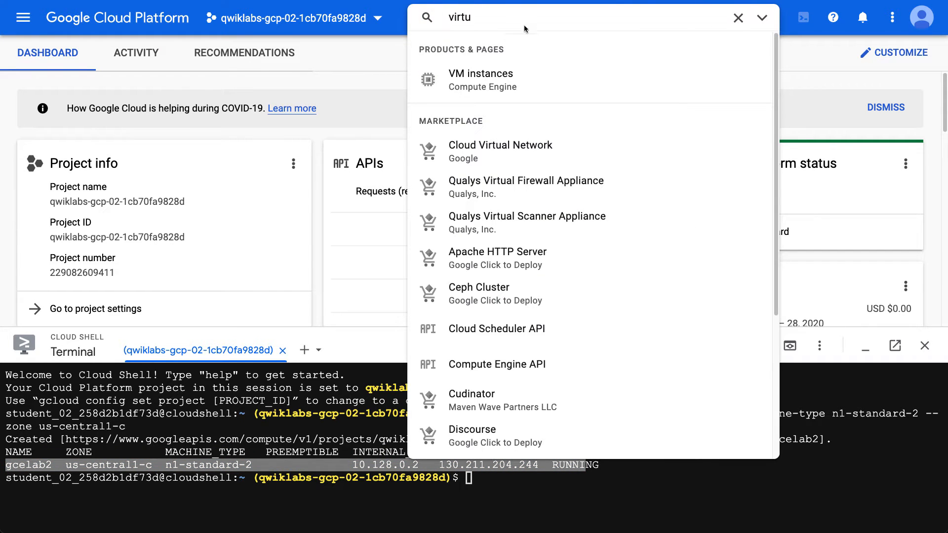
click(478, 74)
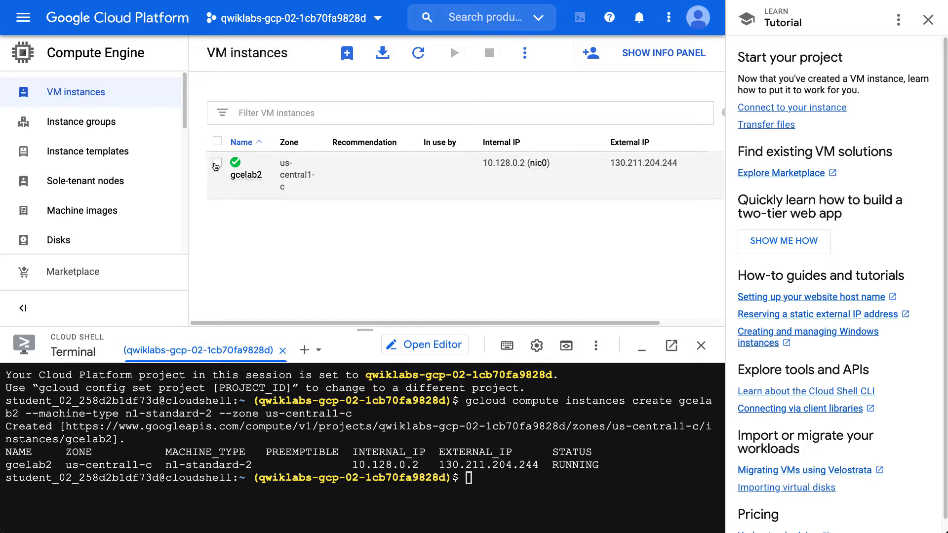
click(217, 167)
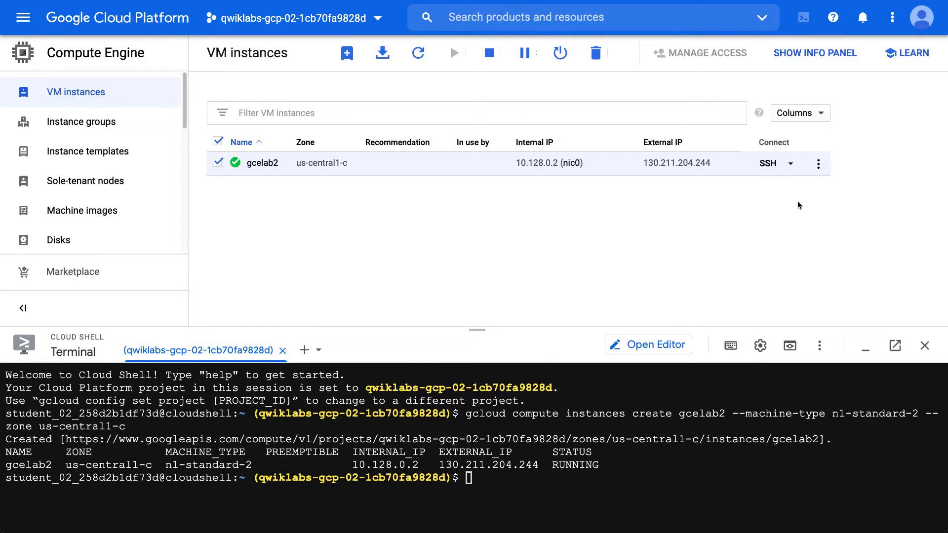
Step: Open an SSH session to gcelab2 in a browser window and enlarge the window and its text
click(792, 166)
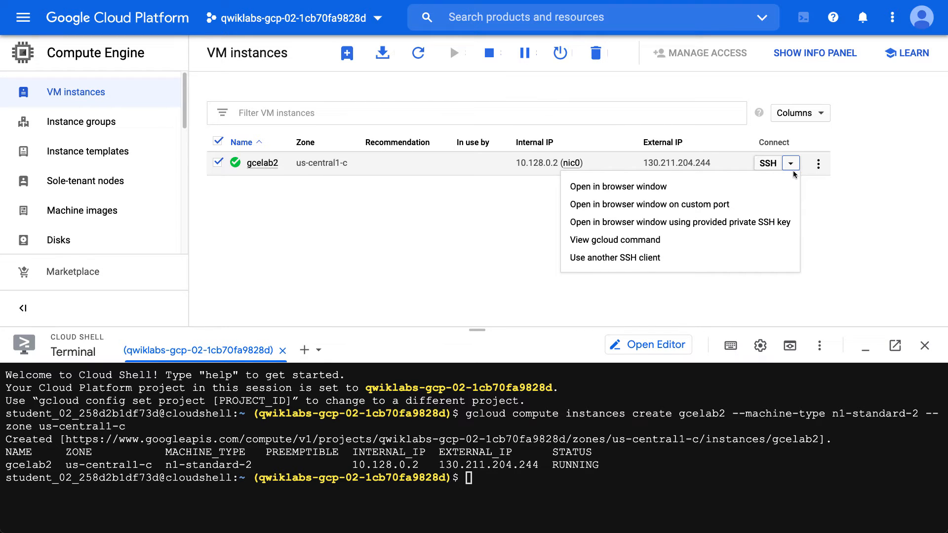
click(634, 190)
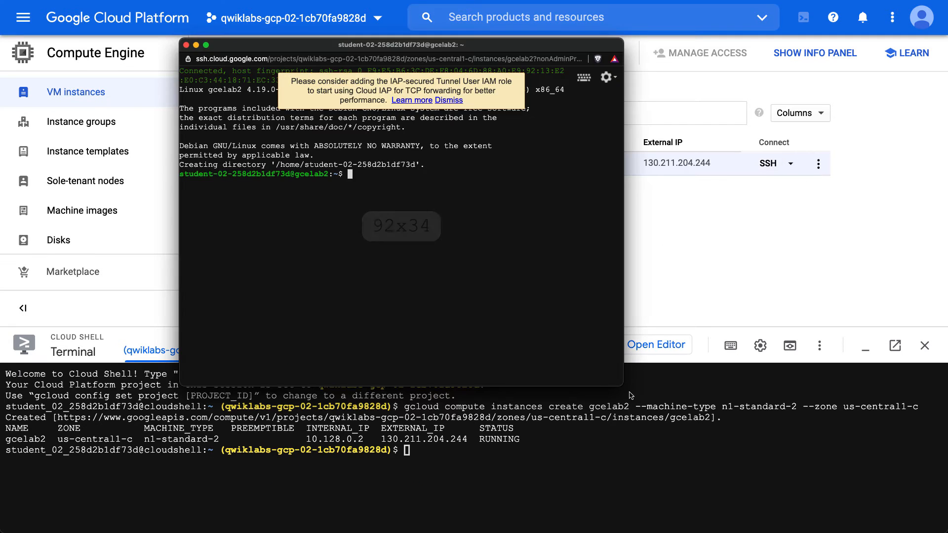
drag(619, 382, 862, 342)
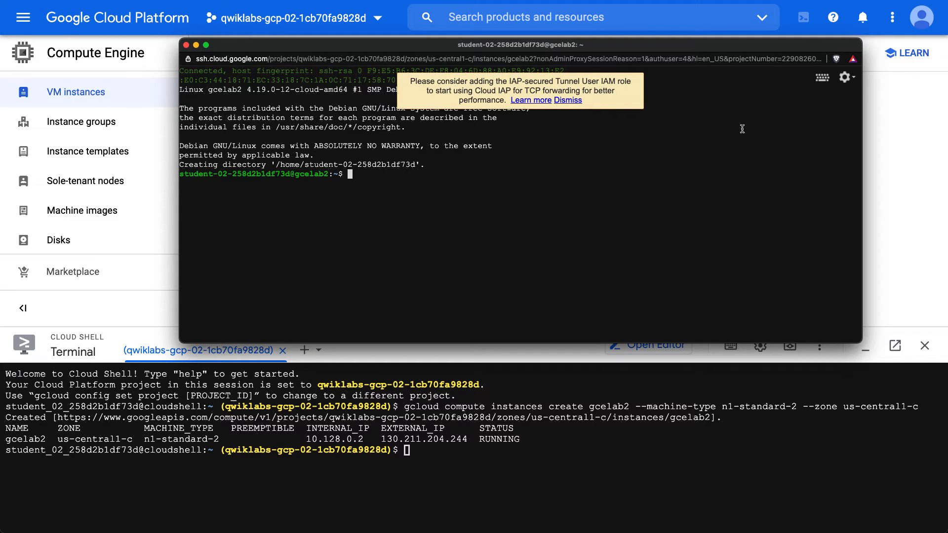
key(ctrl+plus)
key(ctrl+plus)
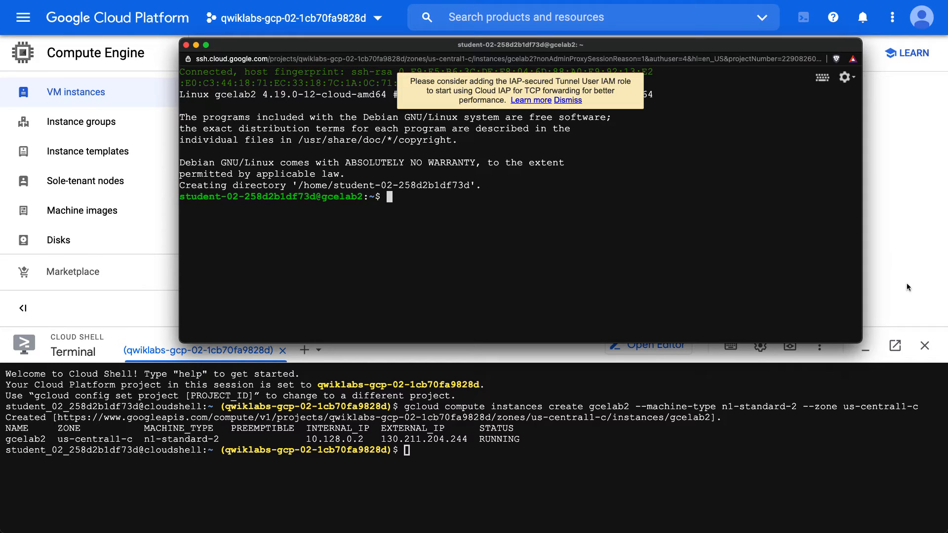
drag(862, 343, 889, 417)
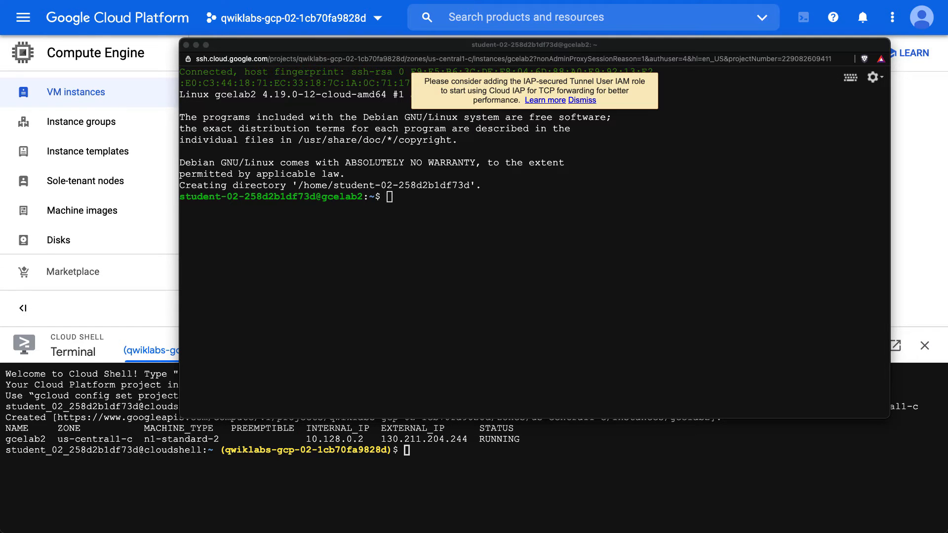
Step: Switch to the root user in the SSH session with sudo su - and enlarge the terminal text further
text(sudo su -)
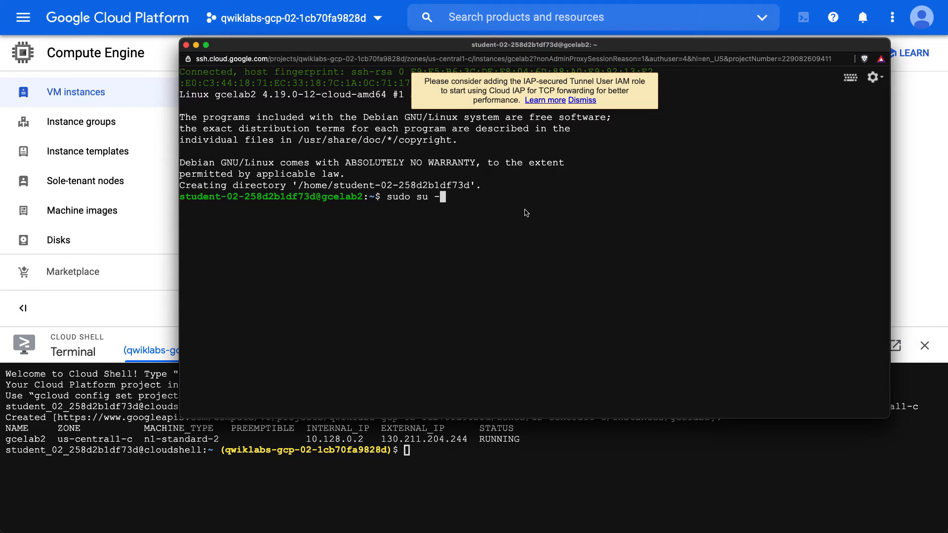
key(Return)
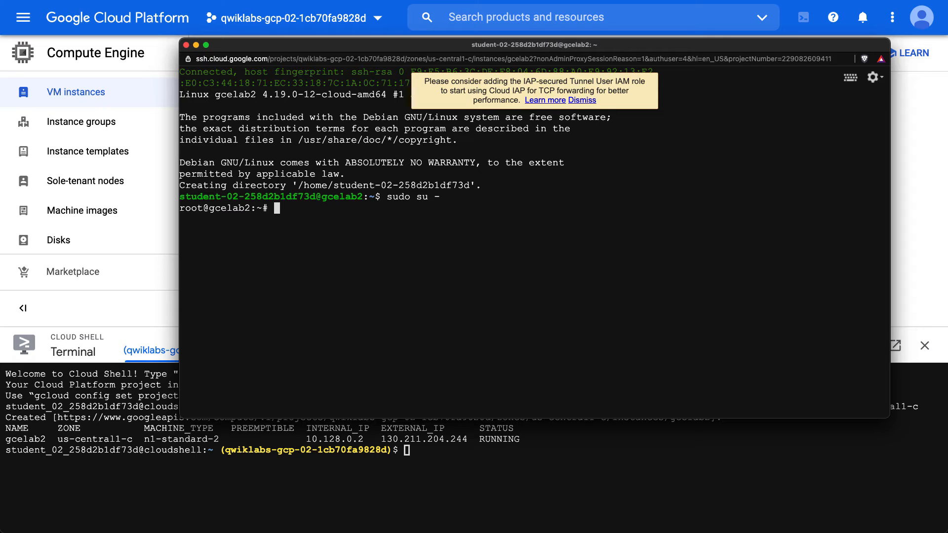
key(super+equal)
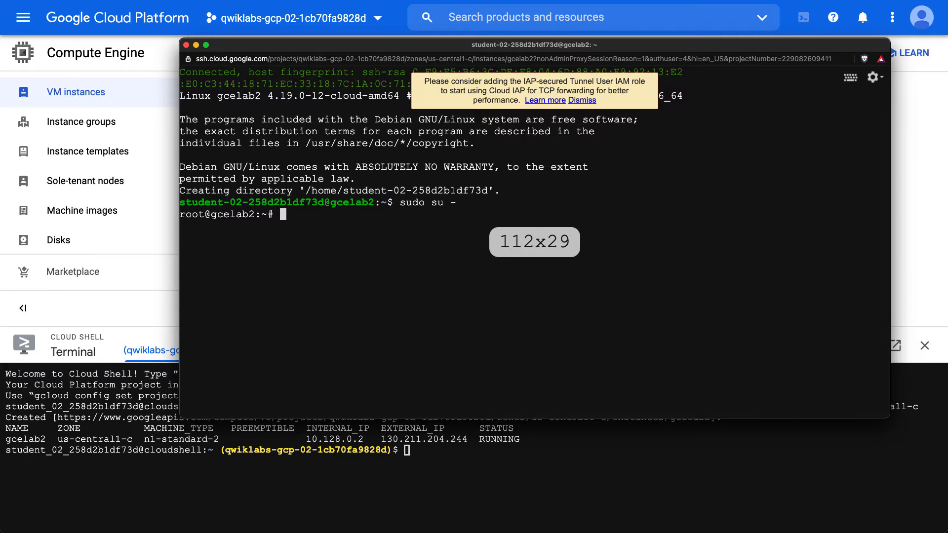
key(super+equal)
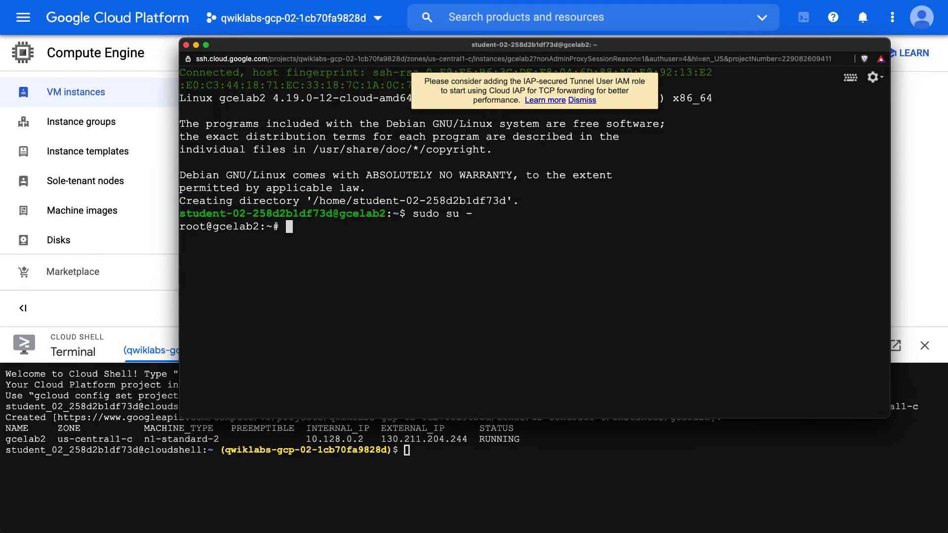
Step: Refresh the package lists on gcelab2 with apt-get update and clear the terminal
key(super+Tab)
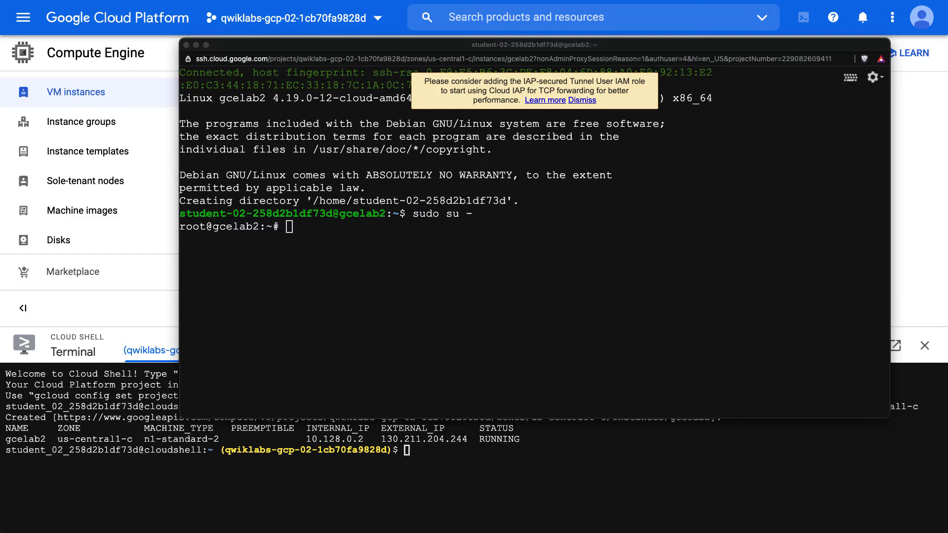
click(245, 304)
text(apt-get update)
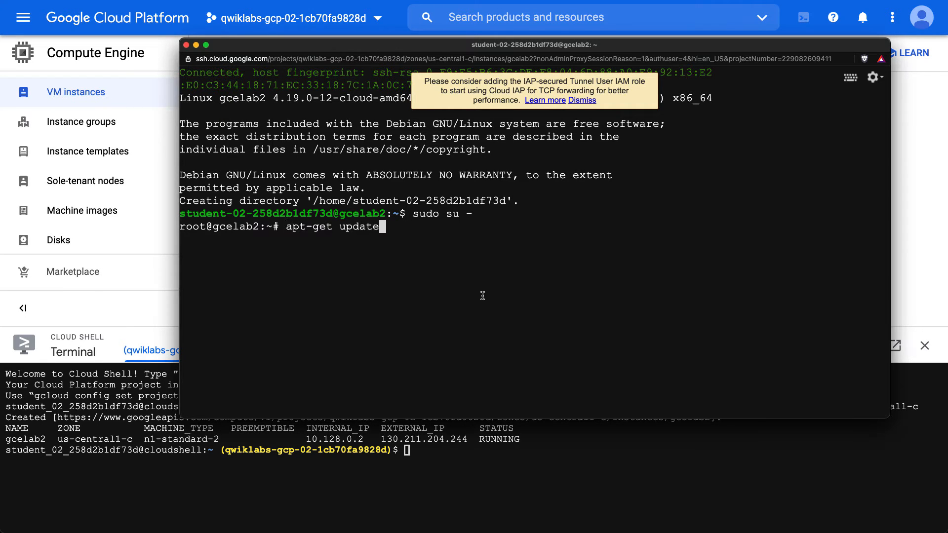
key(Return)
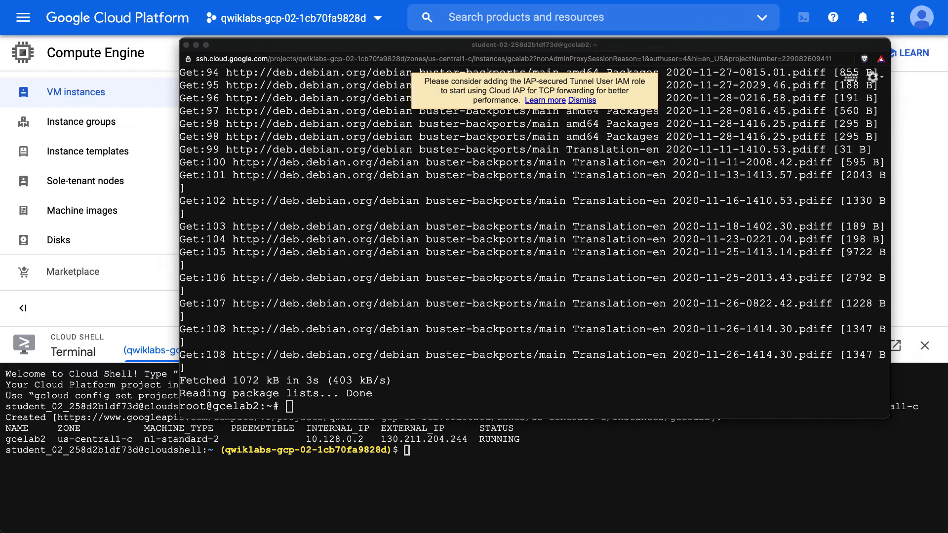
click(384, 314)
key(ctrl+l)
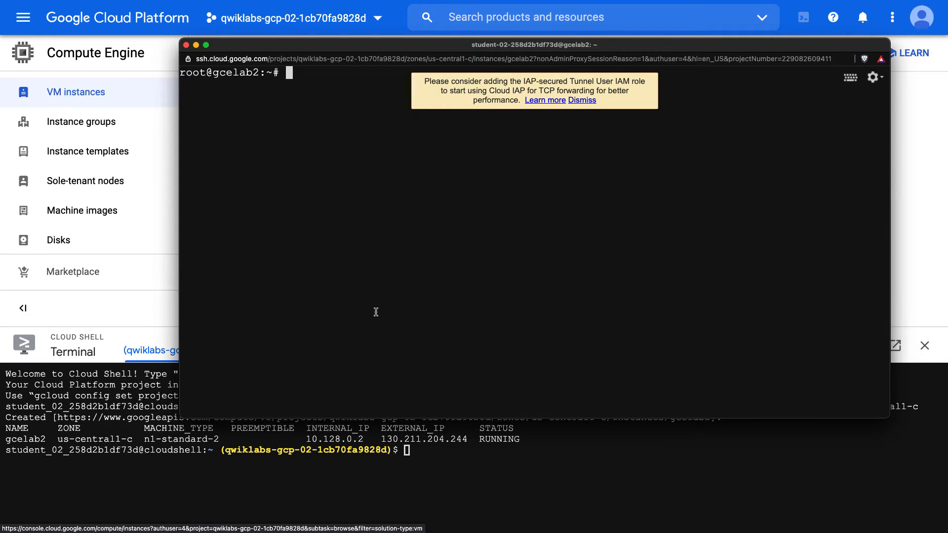
Step: Dismiss the IAP tunnel notice and install nginx with apt-get install nginx -y
click(583, 100)
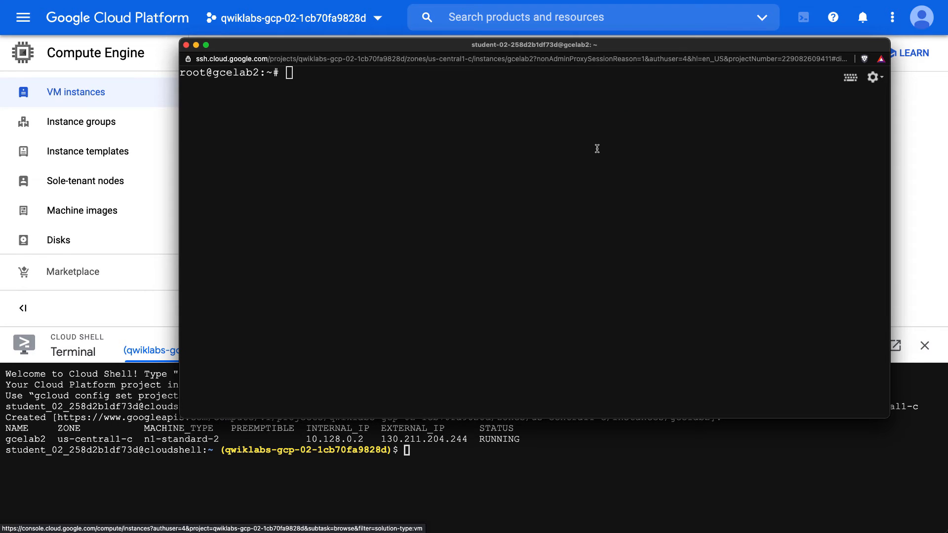
text(apt-get install nginx -y)
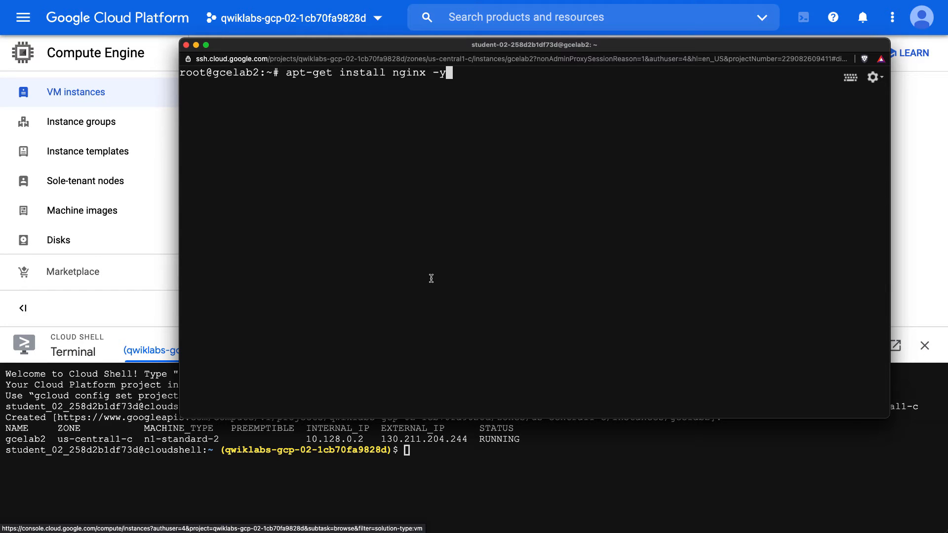
key(Return)
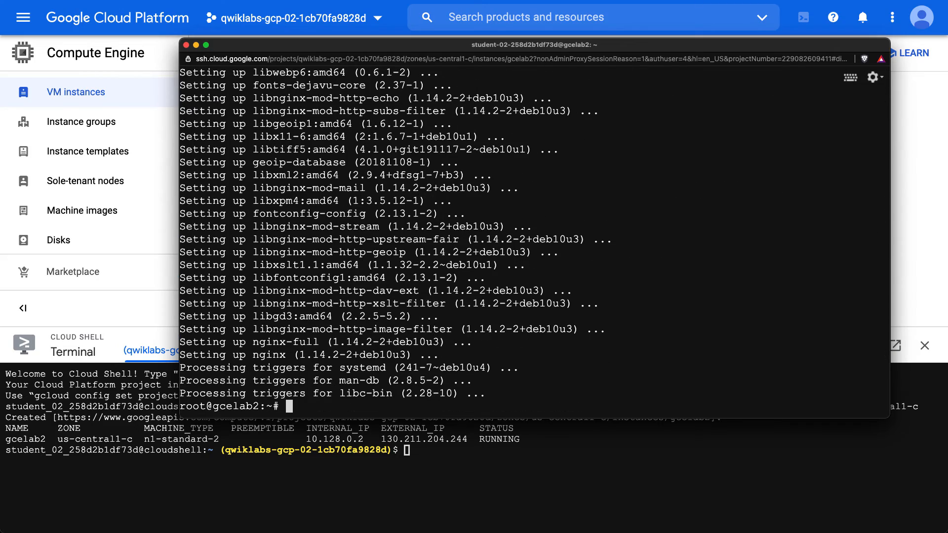
Step: List the nginx processes with ps auwx | grep nginx in a cleared terminal and close the SSH session window
key(super+Tab)
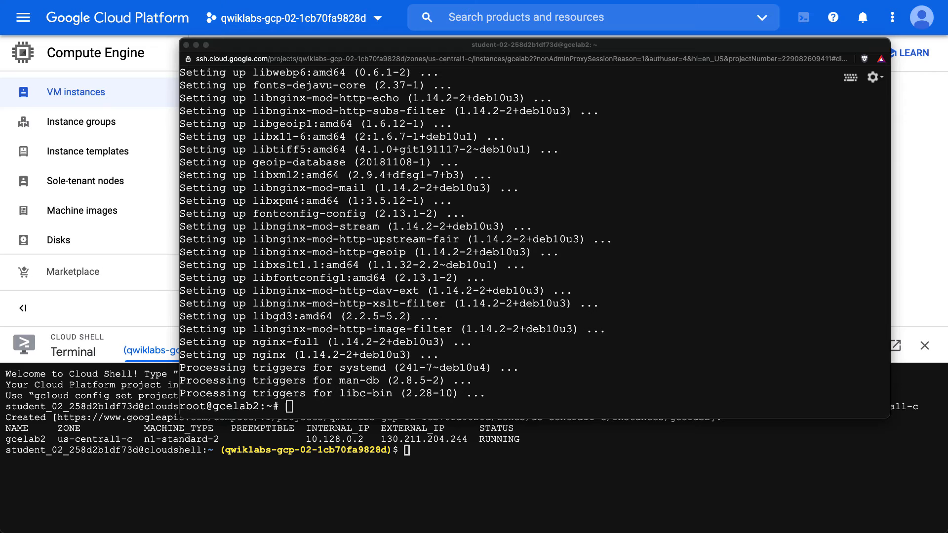
click(524, 271)
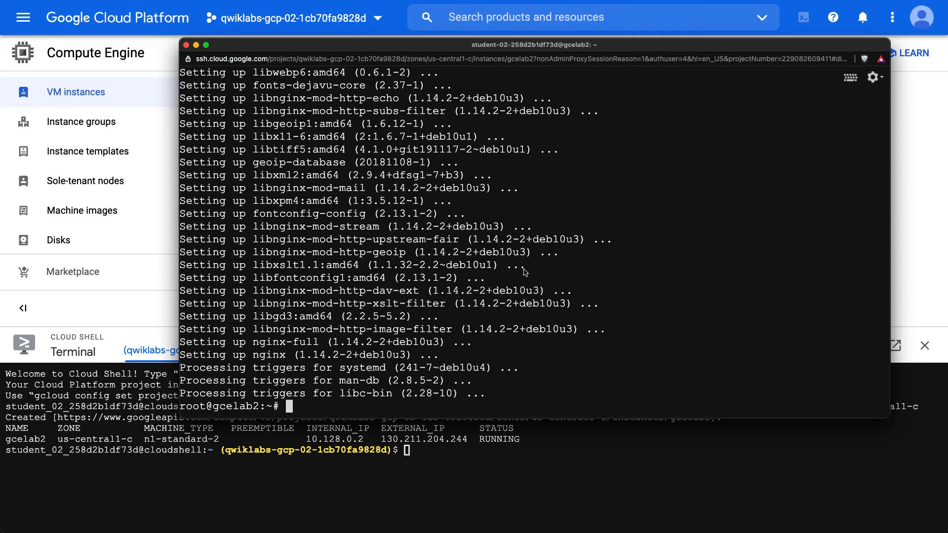
key(ctrl+l)
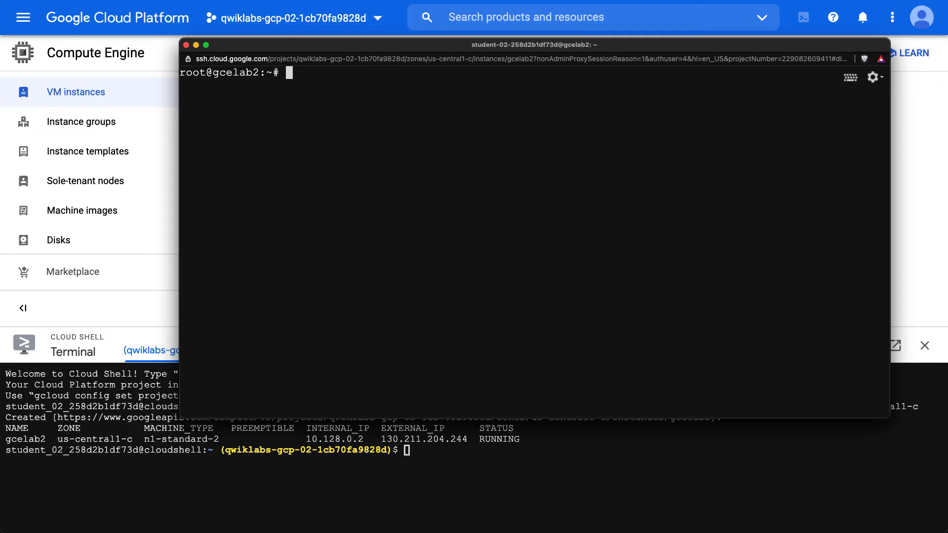
text(ps auwx | grep nginx)
key(Return)
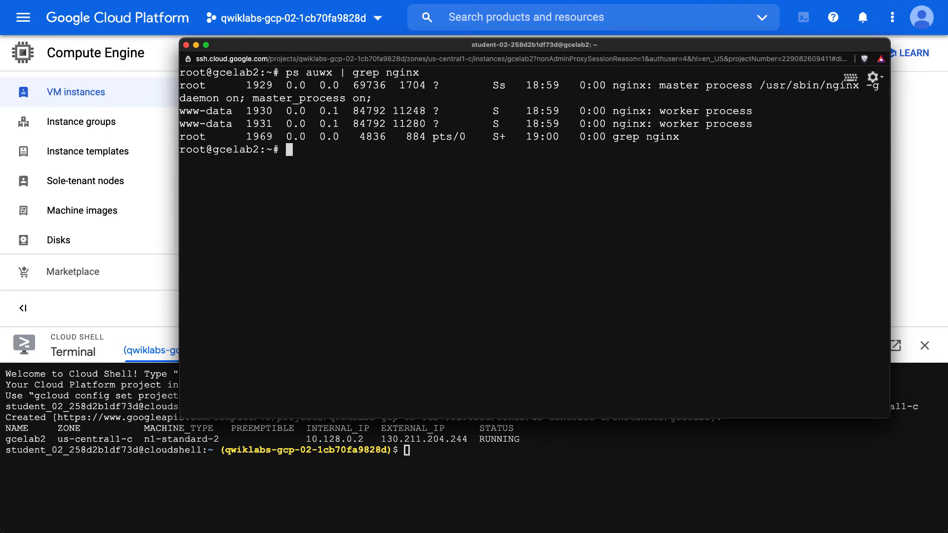
click(186, 47)
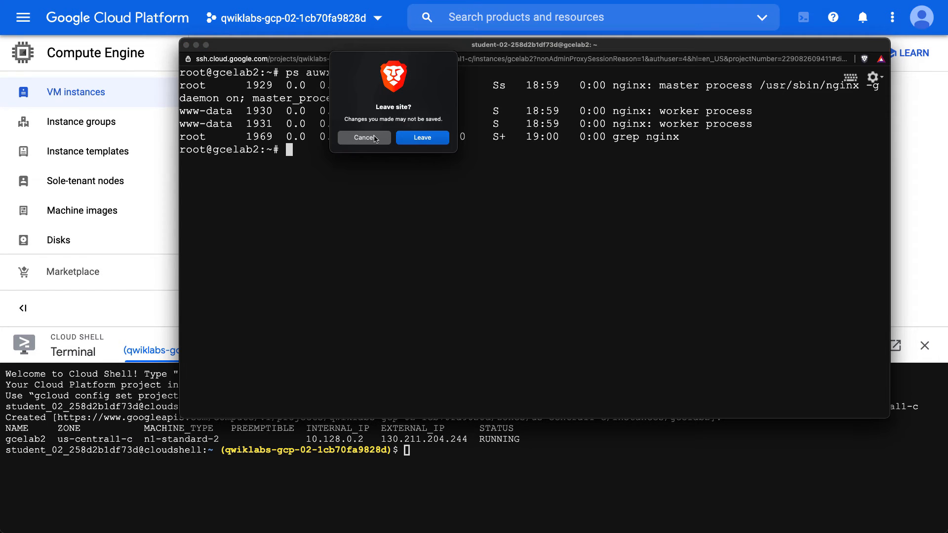
click(434, 140)
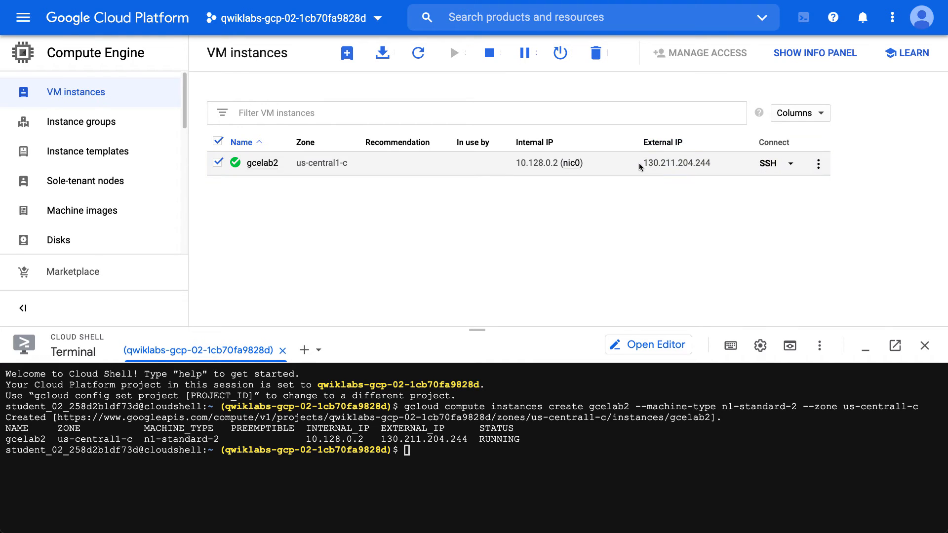
Step: Copy gcelab2's external IP address and load it in a new browser tab
drag(640, 164, 712, 164)
key(ctrl+c)
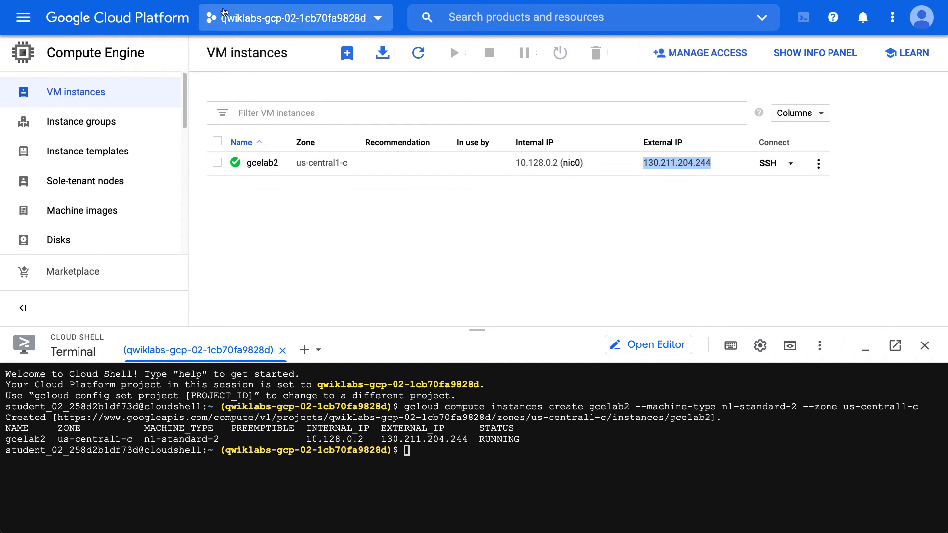
key(ctrl+t)
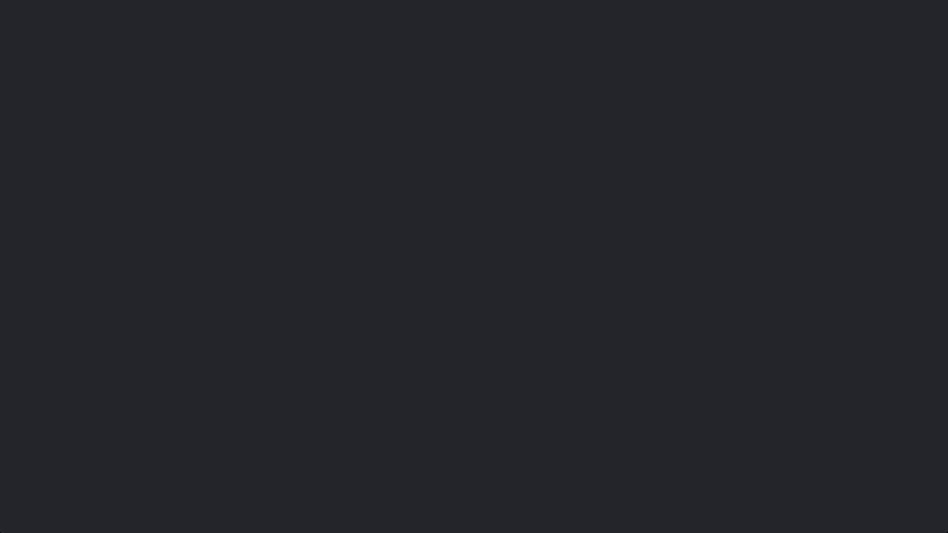
key(ctrl+v)
key(Return)
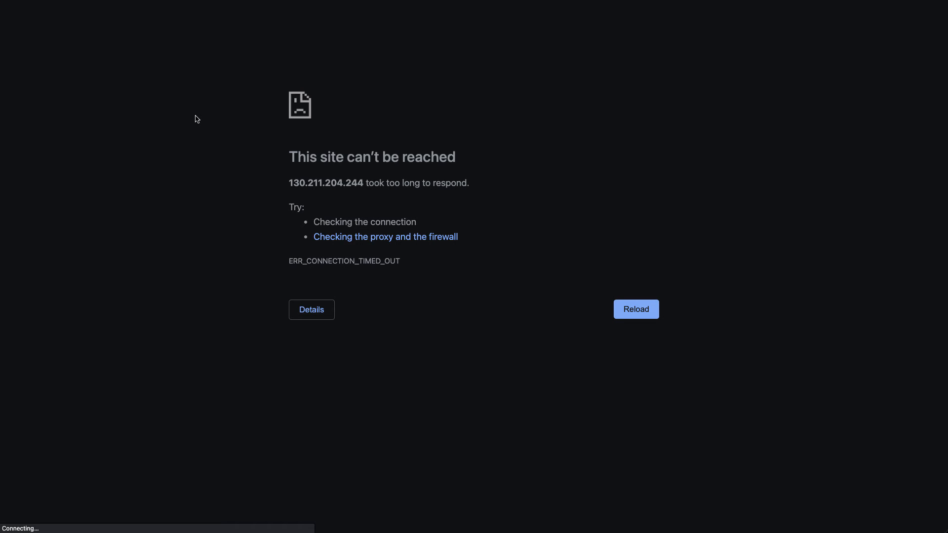
Step: Return to the cloud console, search for "fire" to reach the VPC network Firewall page, and start a new firewall rule
key(ctrl+Tab)
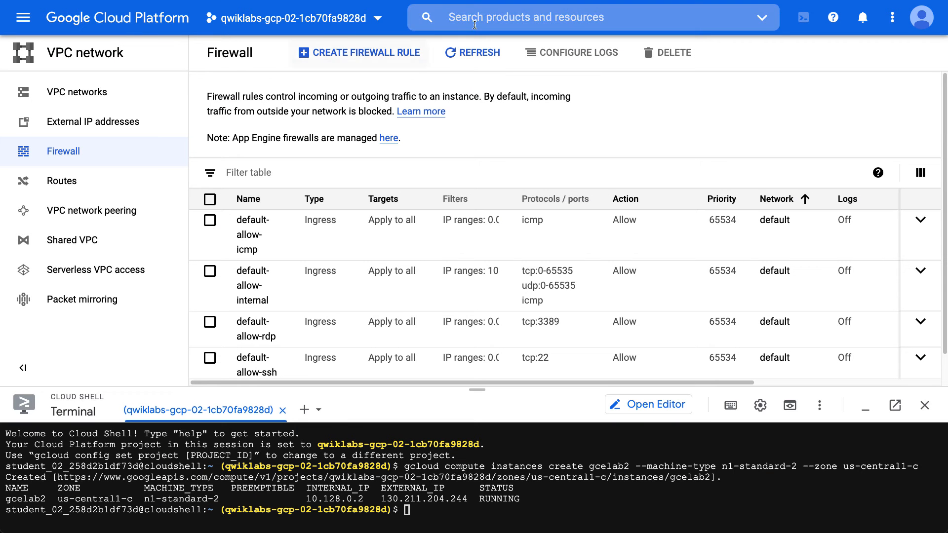
click(498, 16)
text(fire)
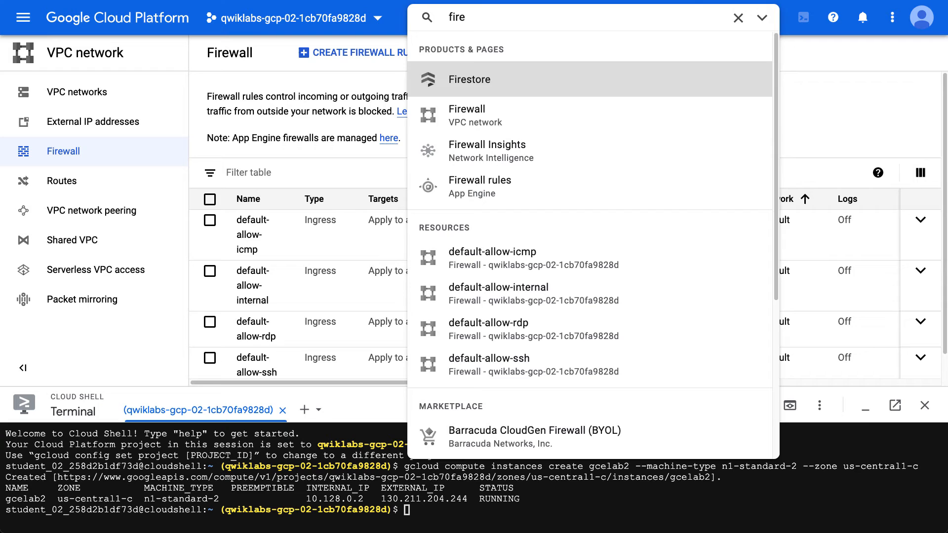
key(Down)
key(Return)
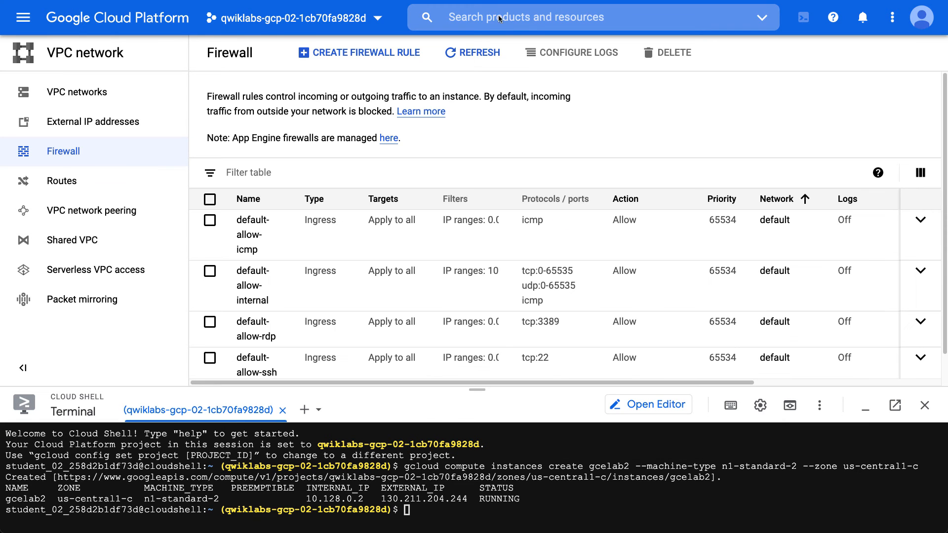
click(361, 59)
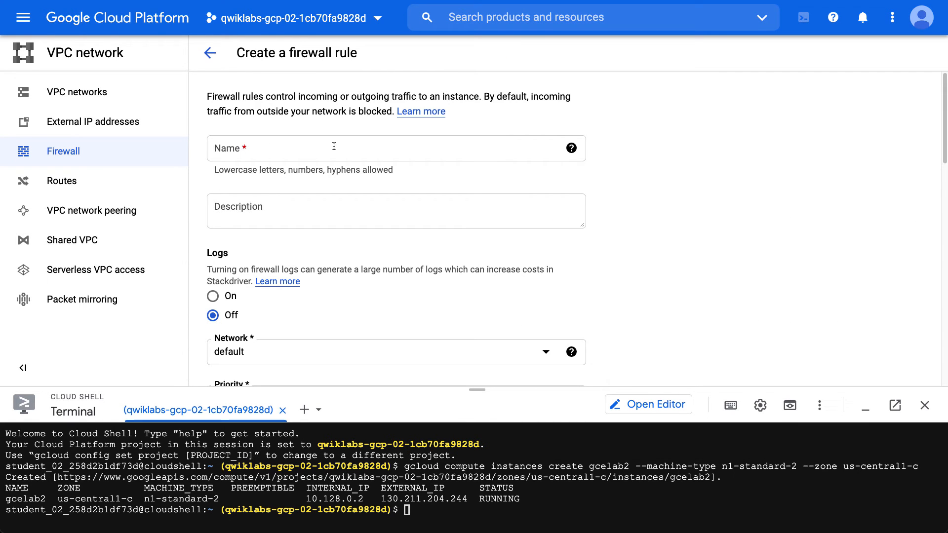
Step: Name the firewall rule "web access" and set its targets to all instances in the network
click(277, 145)
text(web access)
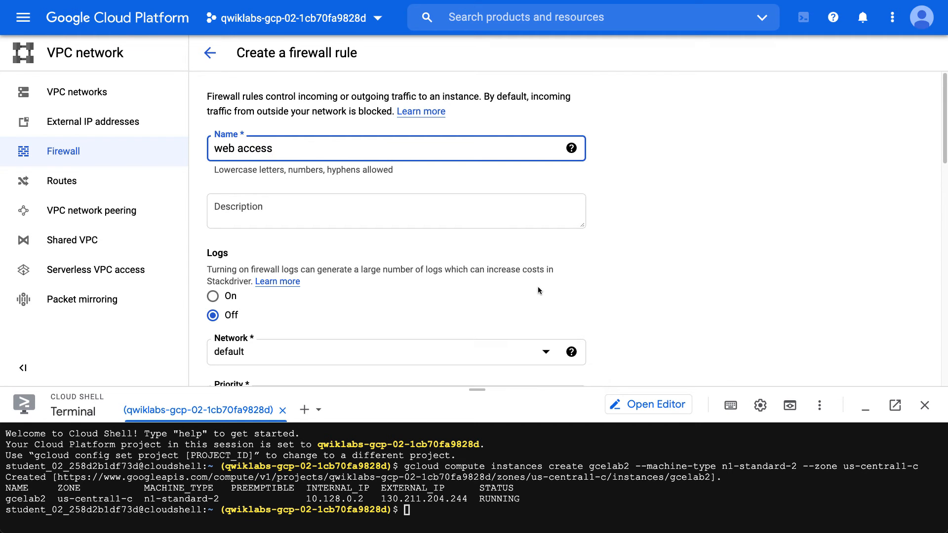
scroll(539, 290, down, 5)
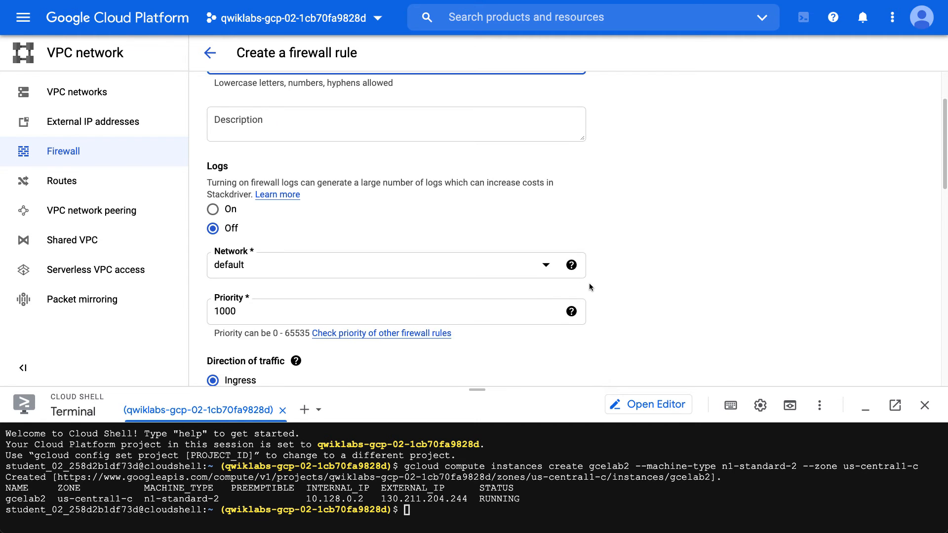
scroll(595, 292, down, 1)
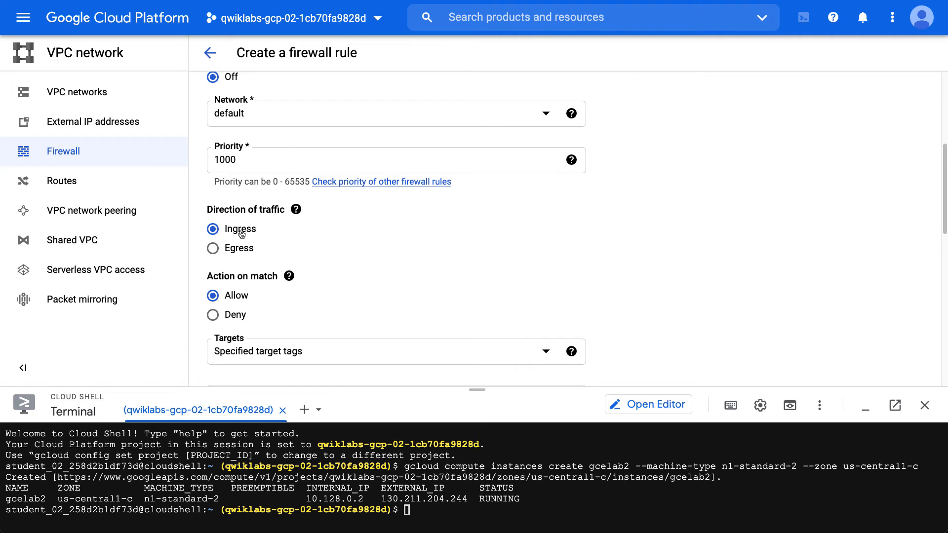
scroll(678, 269, down, 3)
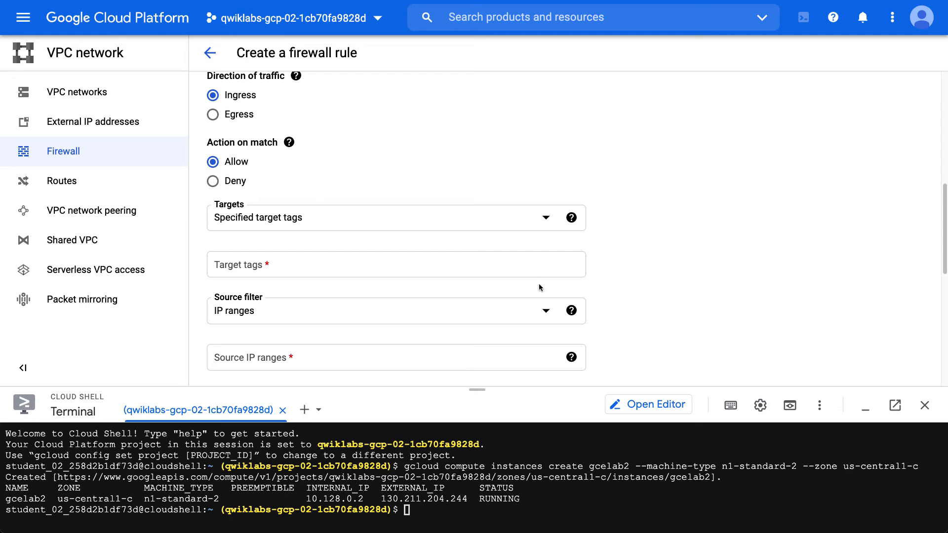
click(399, 268)
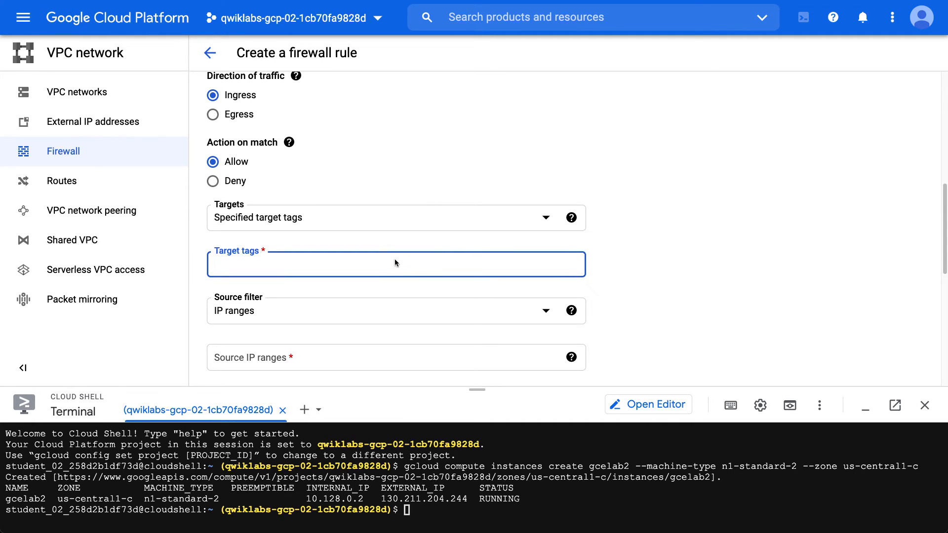
click(387, 226)
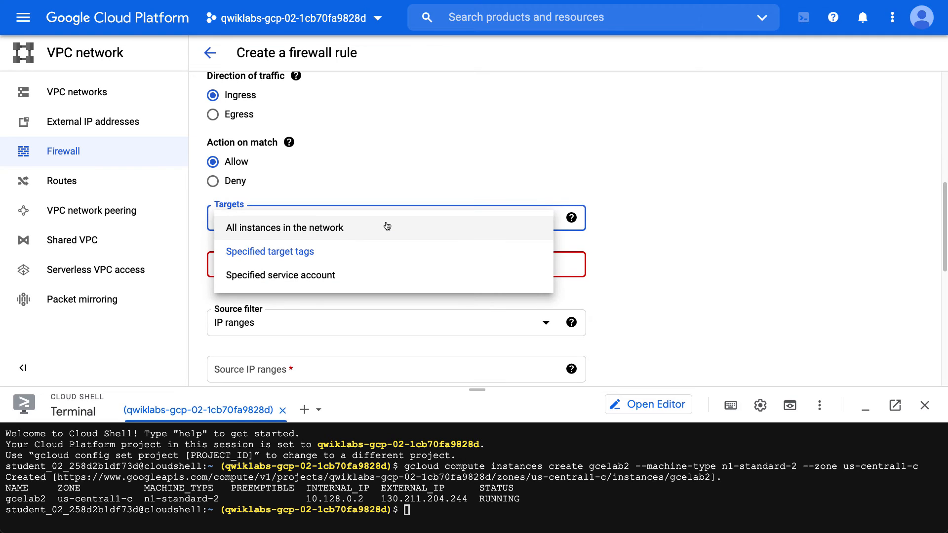
click(277, 228)
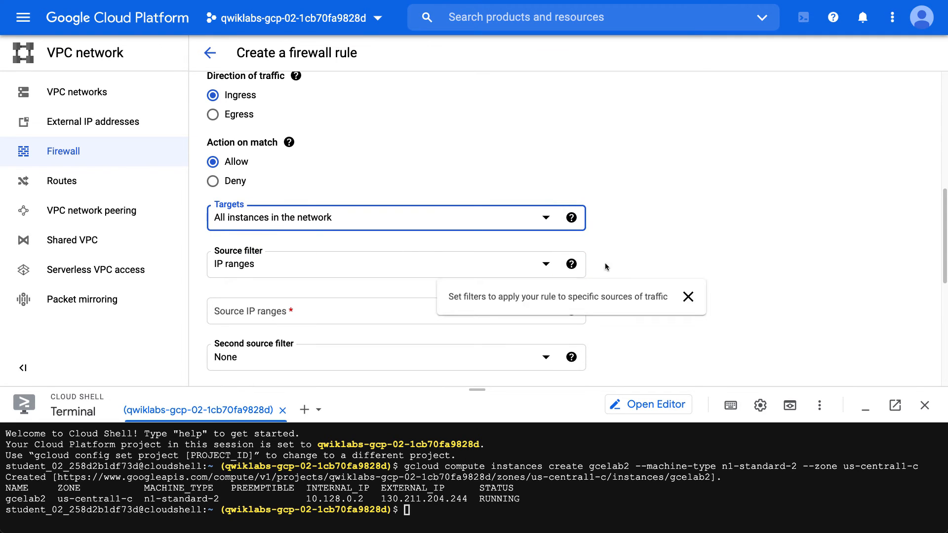
Step: Set the rule's source IP ranges to 0.0.0.0/0
scroll(668, 265, down, 2)
click(339, 221)
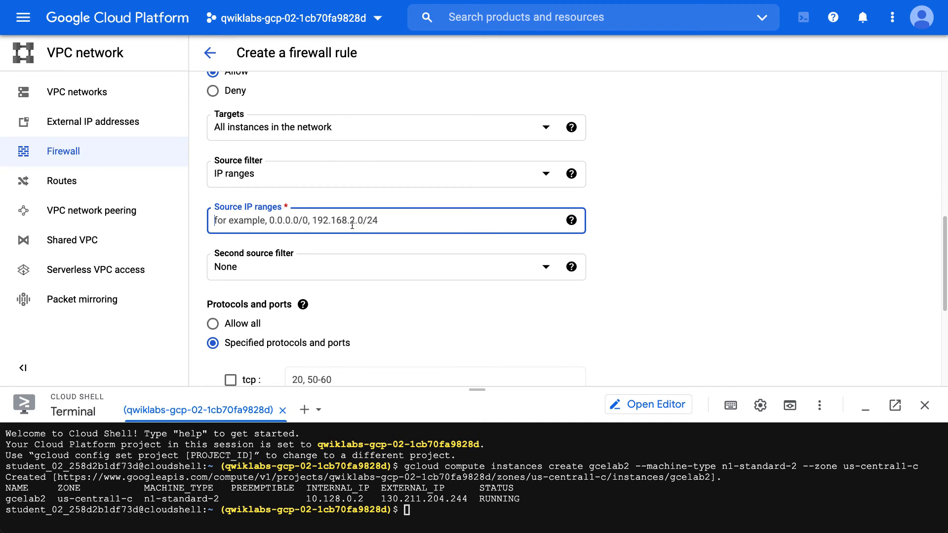
text(0.0.0)
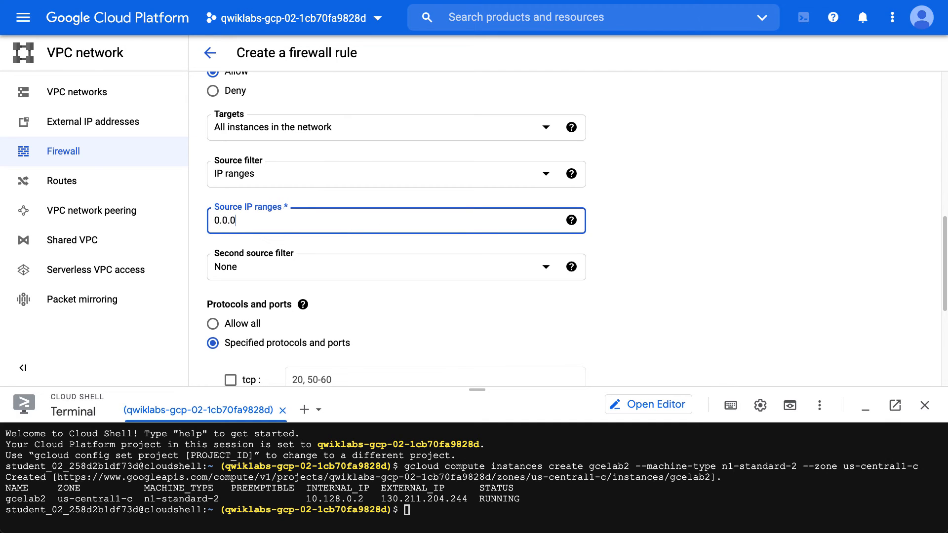
text(.0/0)
click(700, 226)
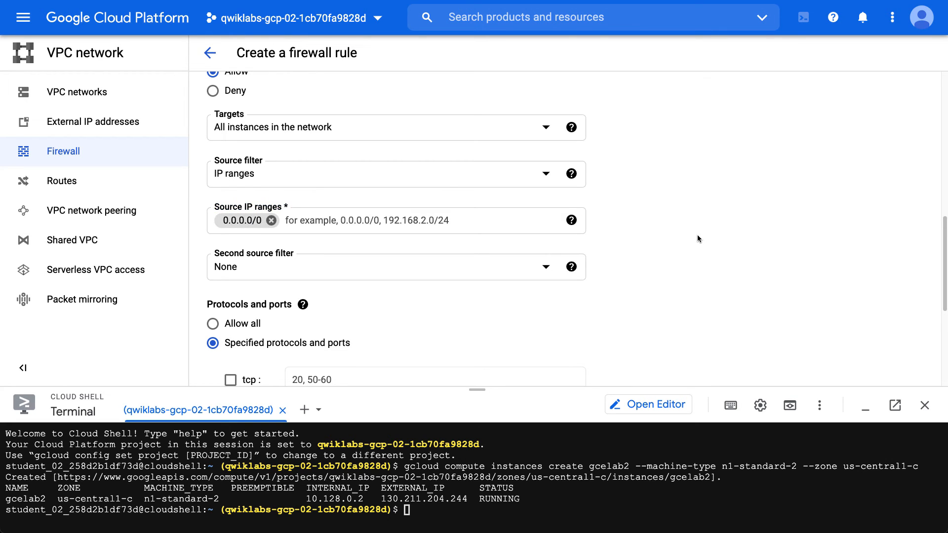
Step: Allow TCP port 80 under the specified protocols and ports, and submit the firewall rule
scroll(682, 272, down, 3)
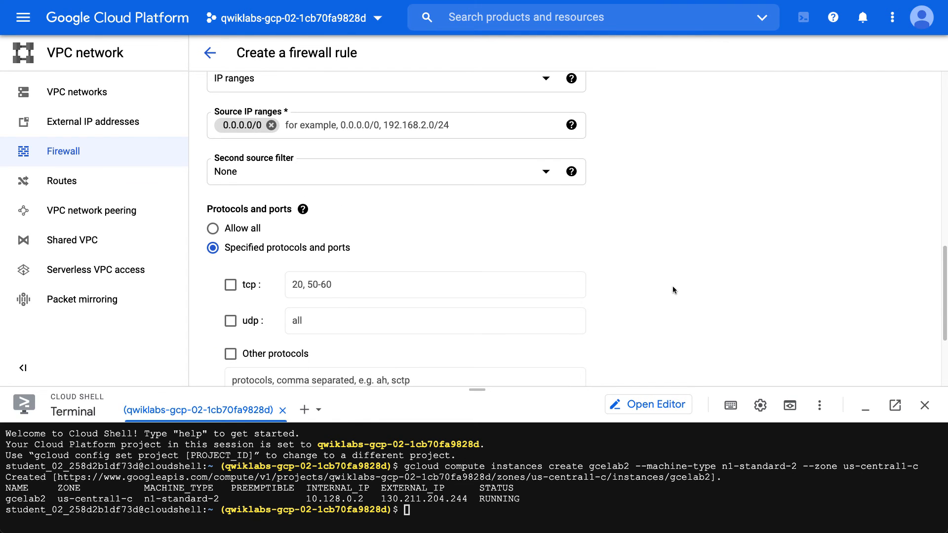
scroll(657, 296, down, 1)
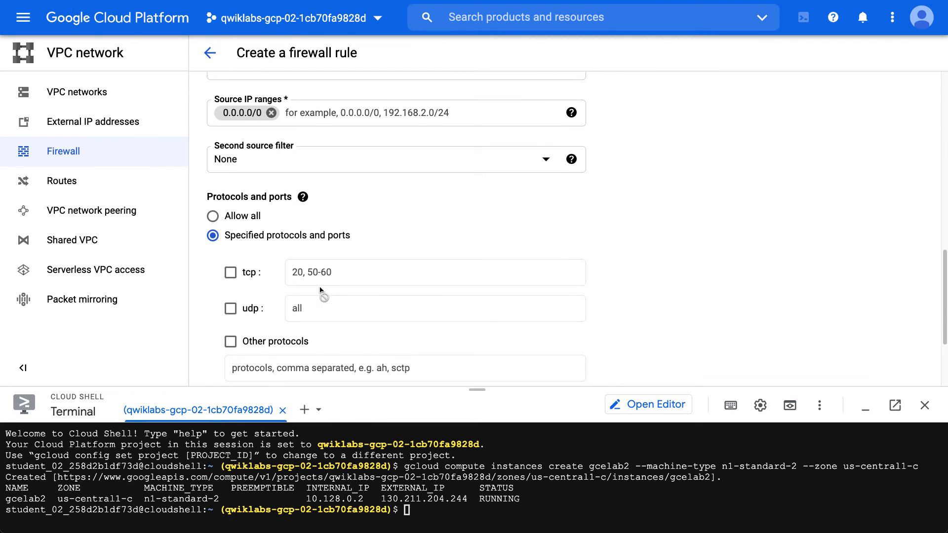
click(231, 272)
click(321, 272)
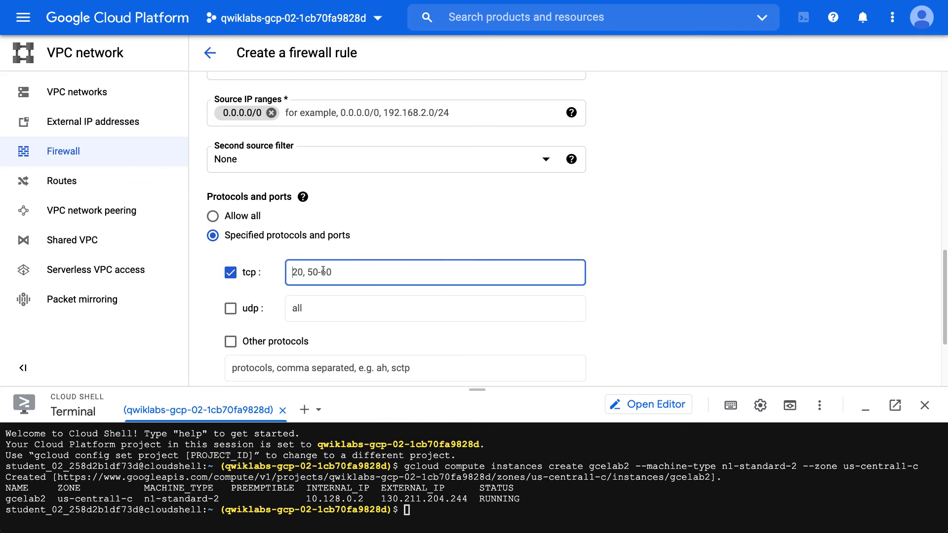
text(80)
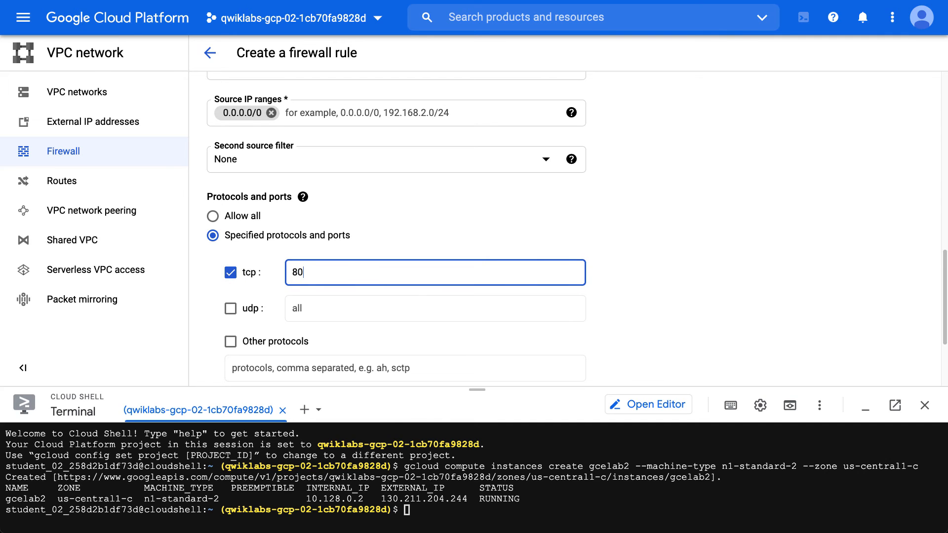
scroll(690, 231, down, 3)
scroll(676, 238, down, 1)
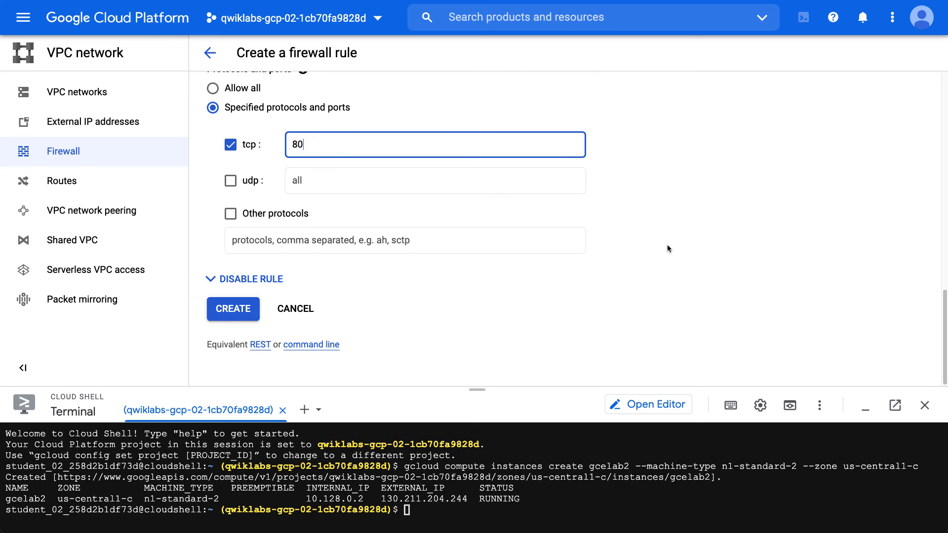
click(208, 310)
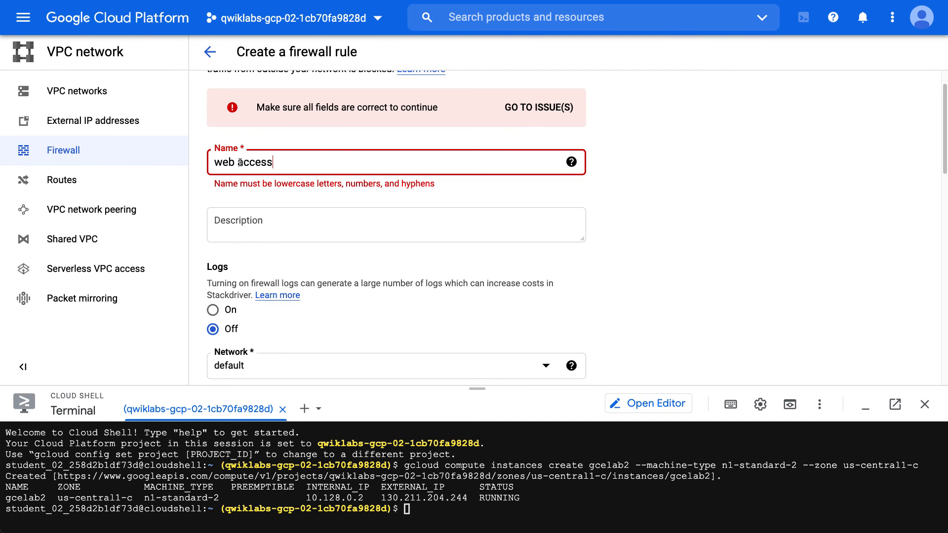
Step: Change the rule's name to "webaccess" and create the firewall rule
key(BackSpace)
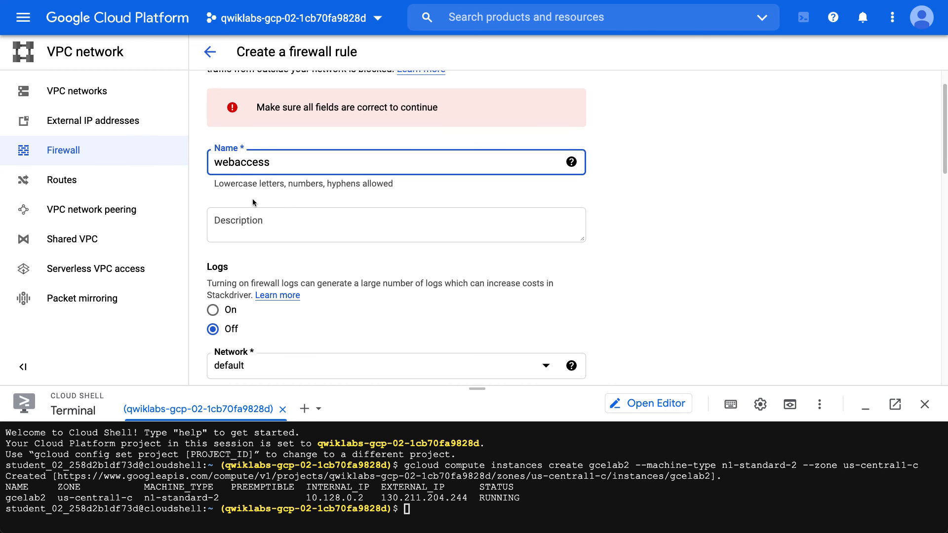
scroll(518, 292, down, 5)
scroll(518, 295, down, 8)
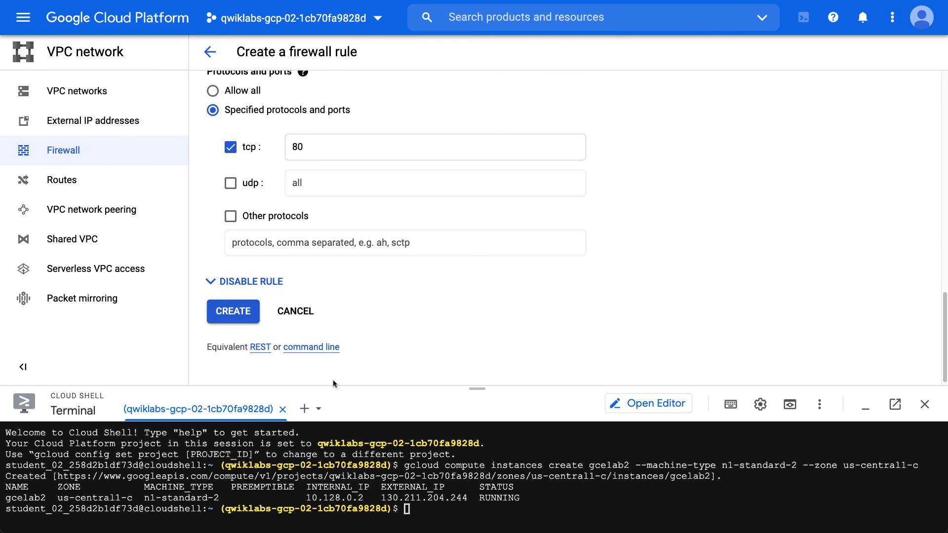
click(225, 317)
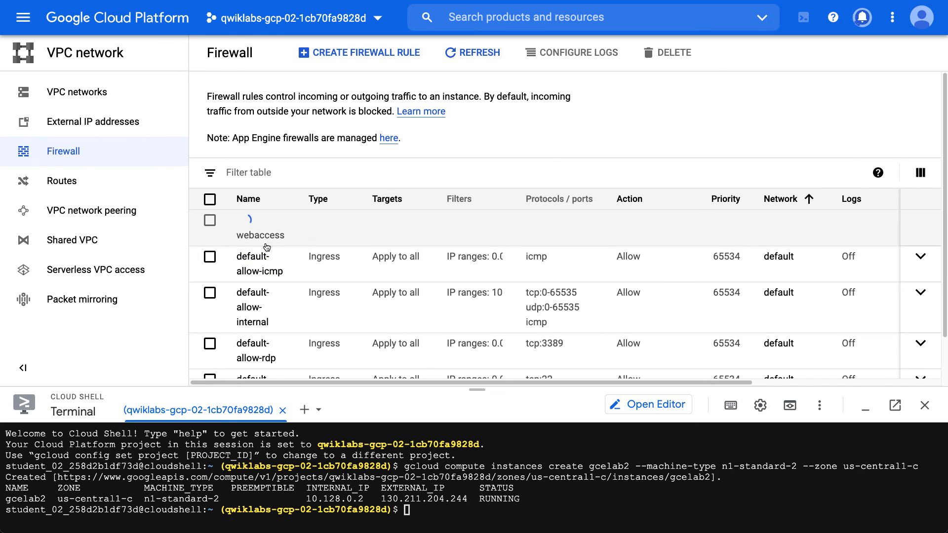
Step: Copy gcelab2's external IP from the Cloud Shell output, check its web page in the browser, and return to the Firewall page
drag(467, 499, 381, 499)
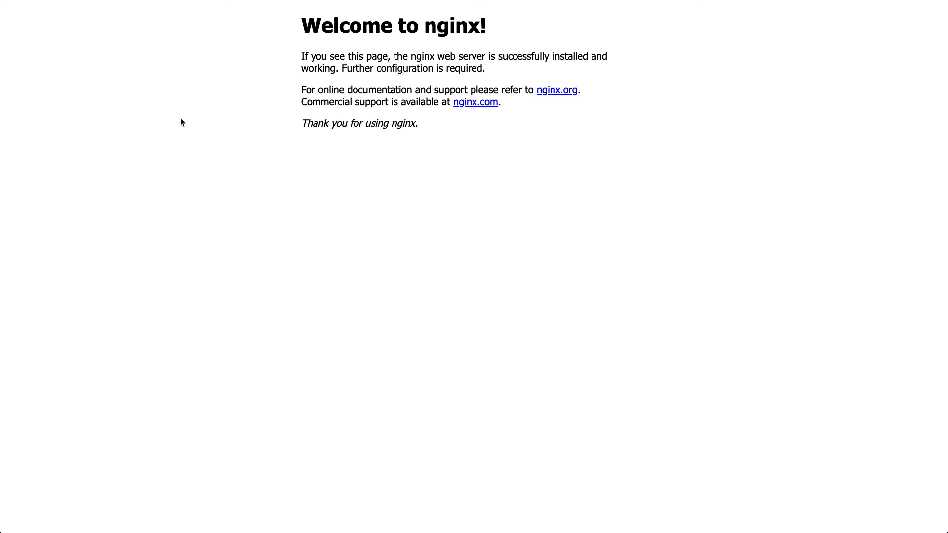
key(ctrl+shift+Tab)
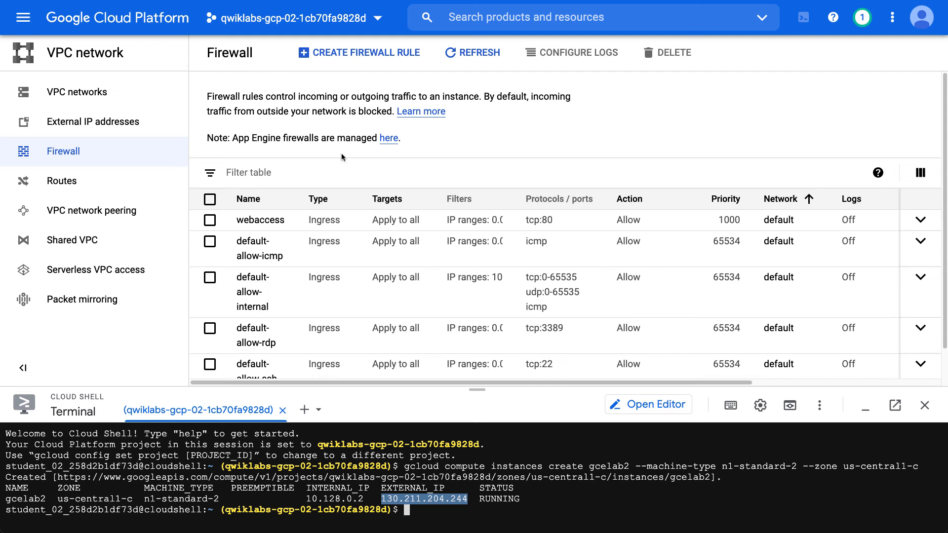